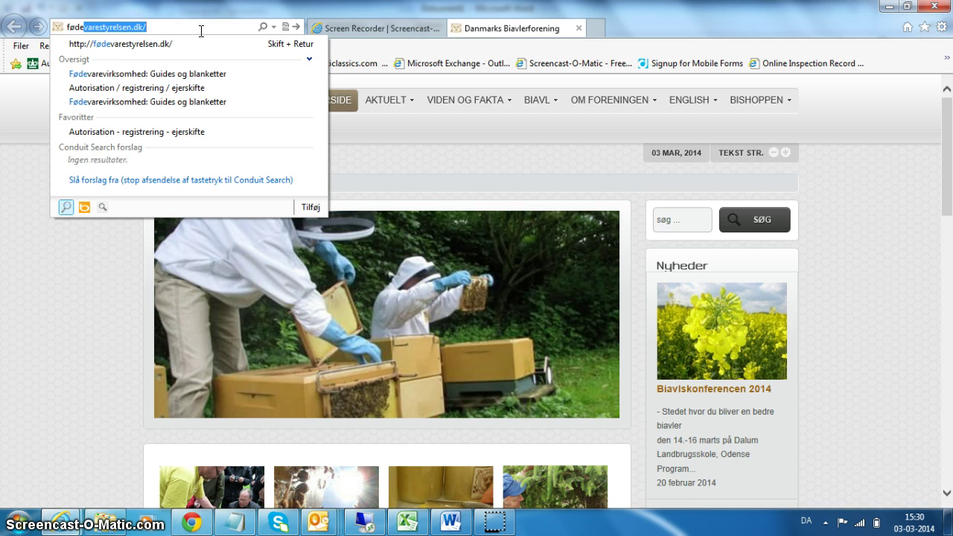
# Go to fødevarestyrelsen.dk in Internet Explorer using the address-bar suggestion
pyautogui.write('v')
pyautogui.press('Return')
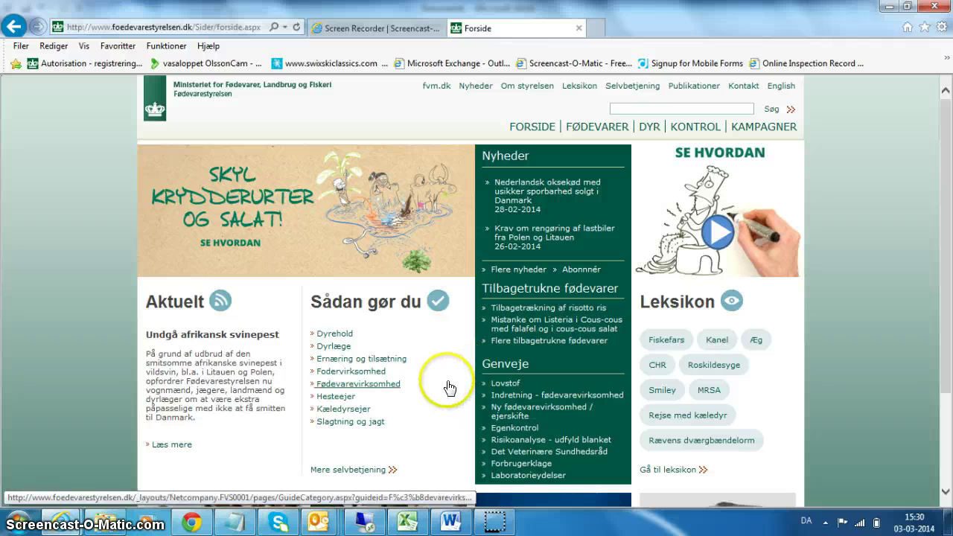
# Navigate via Fødevarevirksomhed to the Autorisation / registrering / ejerskifte forms page
pyautogui.moveTo(434, 390); pyautogui.dragTo(382, 385)
pyautogui.click(376, 384)
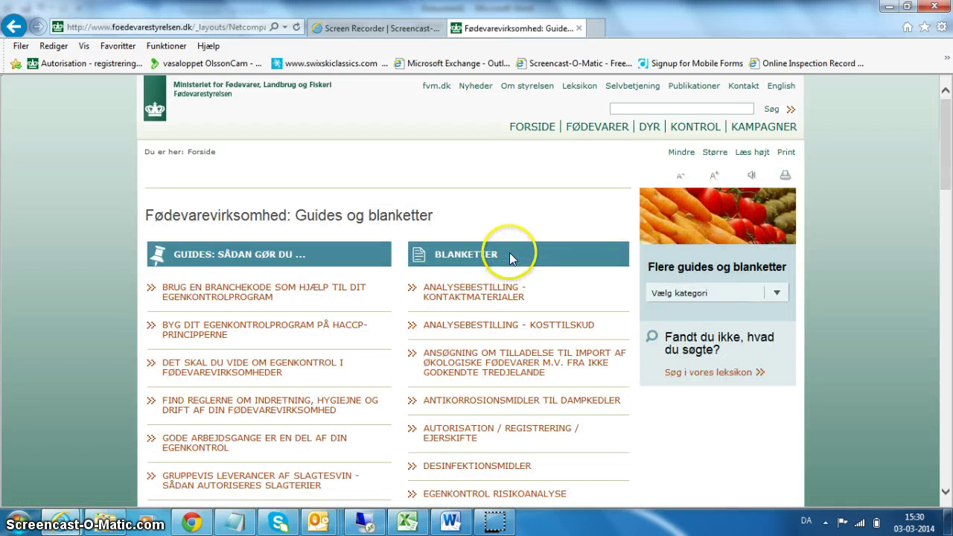
pyautogui.moveTo(510, 257); pyautogui.dragTo(435, 258)
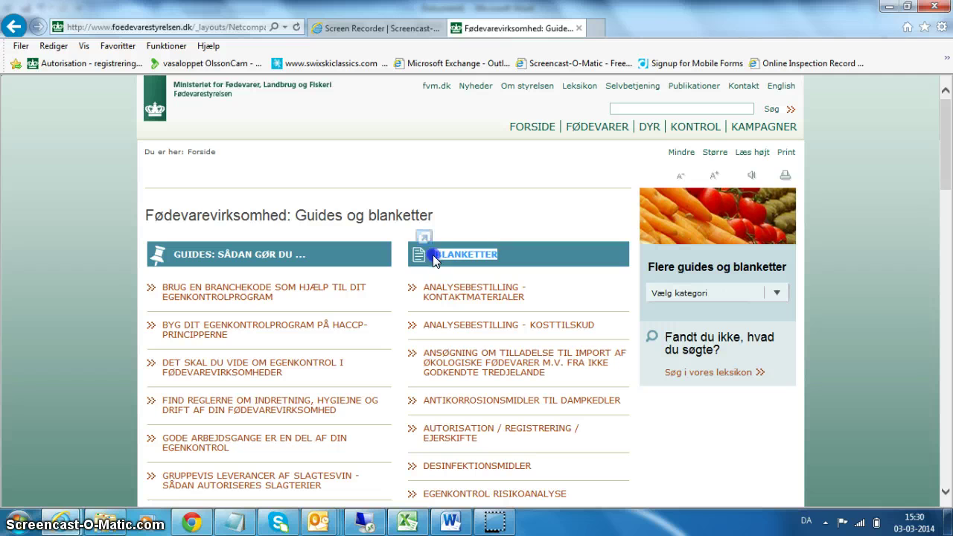
pyautogui.click(491, 444)
pyautogui.moveTo(490, 444); pyautogui.dragTo(425, 437)
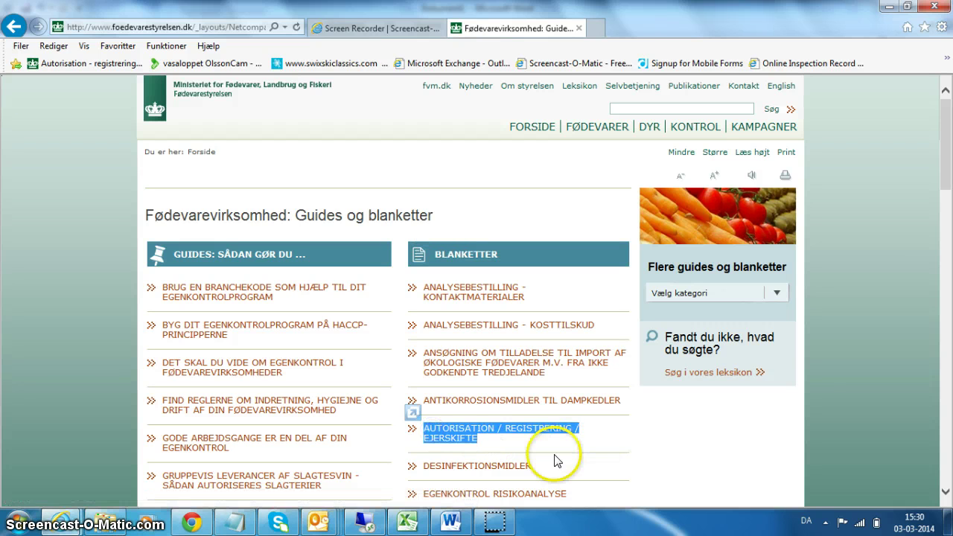
pyautogui.click(451, 430)
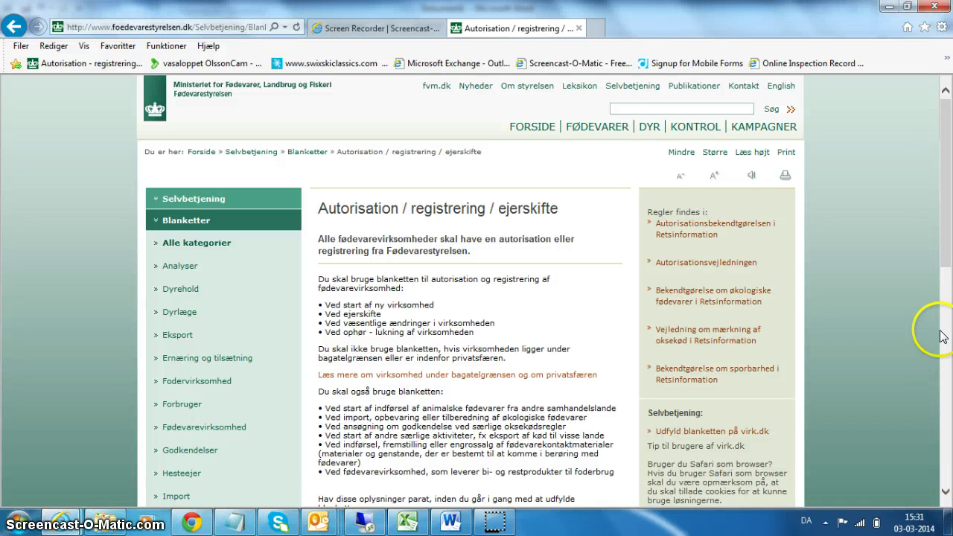
# Launch the 'Udfyld blanket' self-service registration form in a new tab
pyautogui.moveTo(943, 241); pyautogui.dragTo(946, 336)
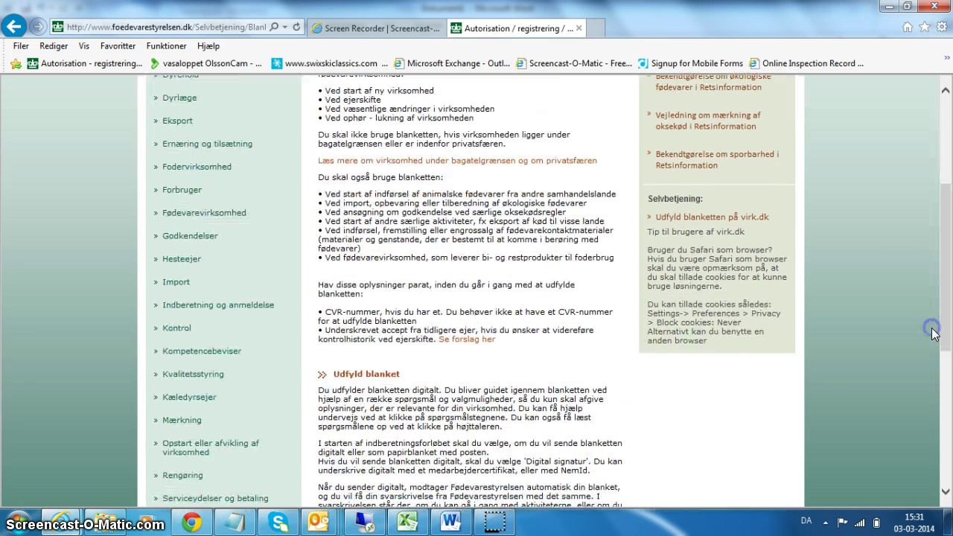
pyautogui.click(365, 380)
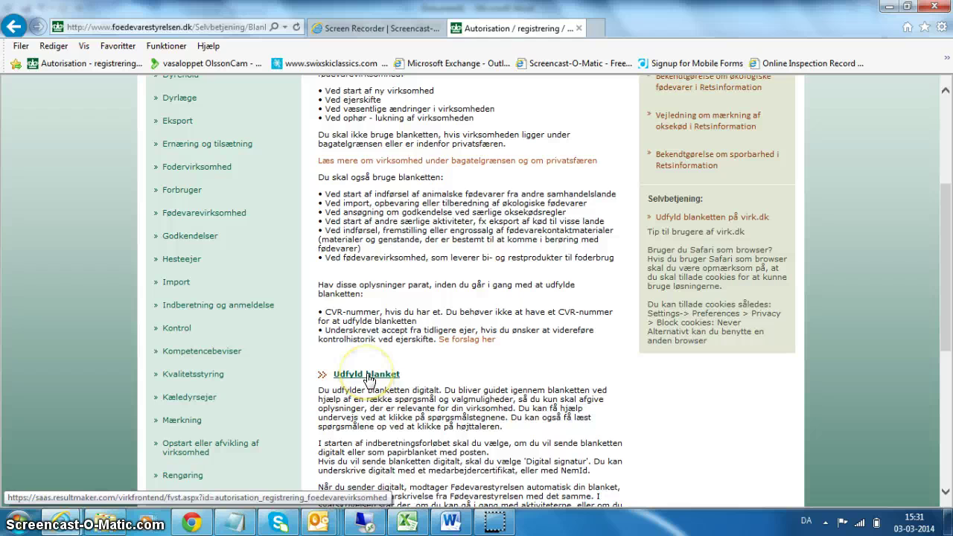
pyautogui.click(367, 378)
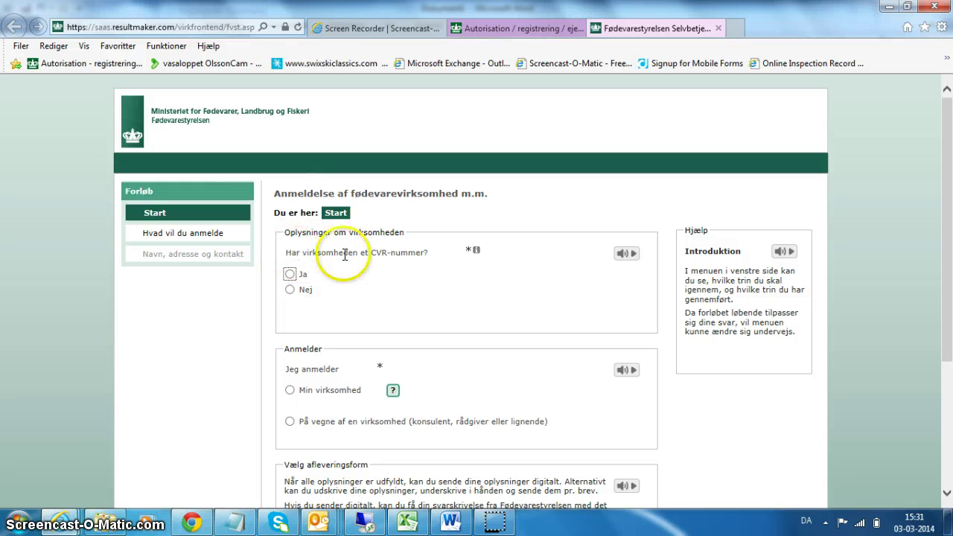
# Answer Nej to CVR number, enter the business name, and choose Min virksomhed
pyautogui.click(290, 292)
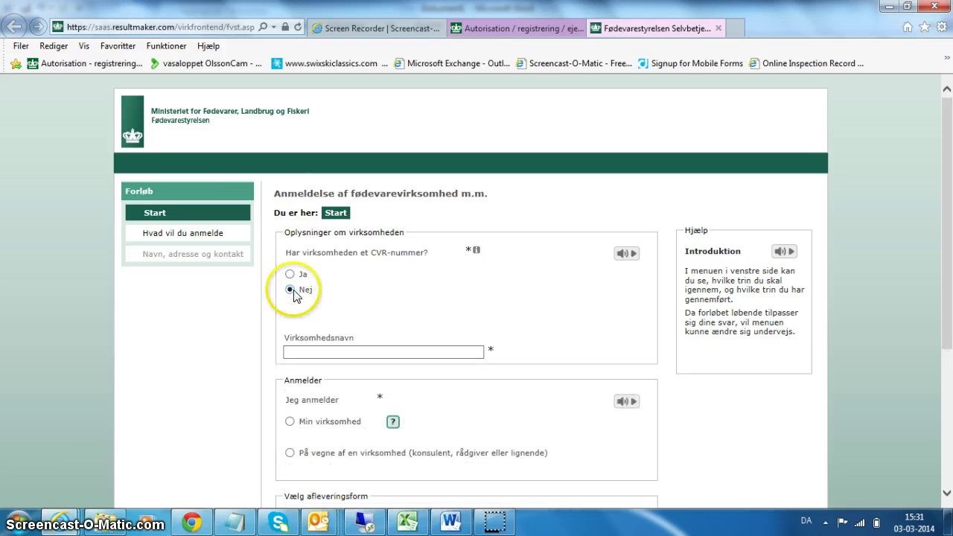
pyautogui.click(424, 354)
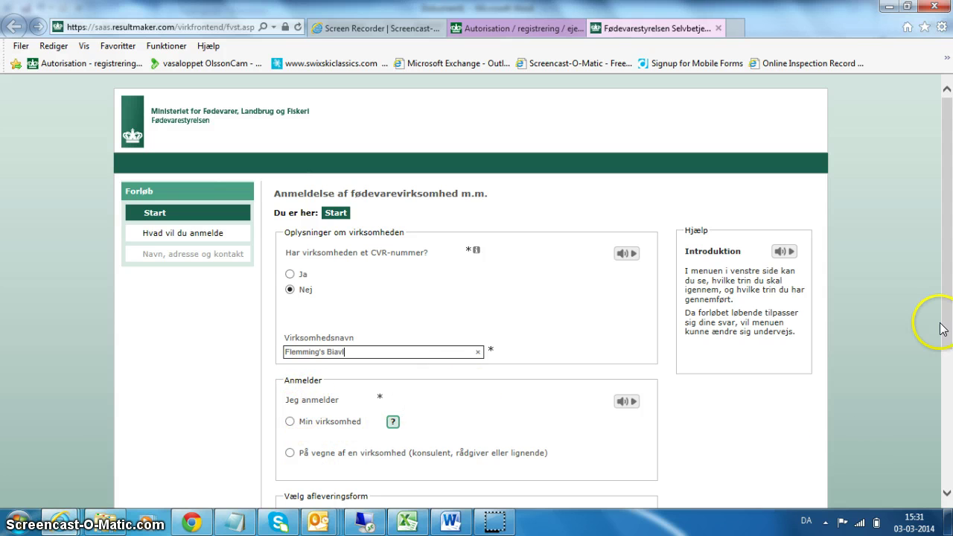
pyautogui.moveTo(946, 323); pyautogui.dragTo(947, 368)
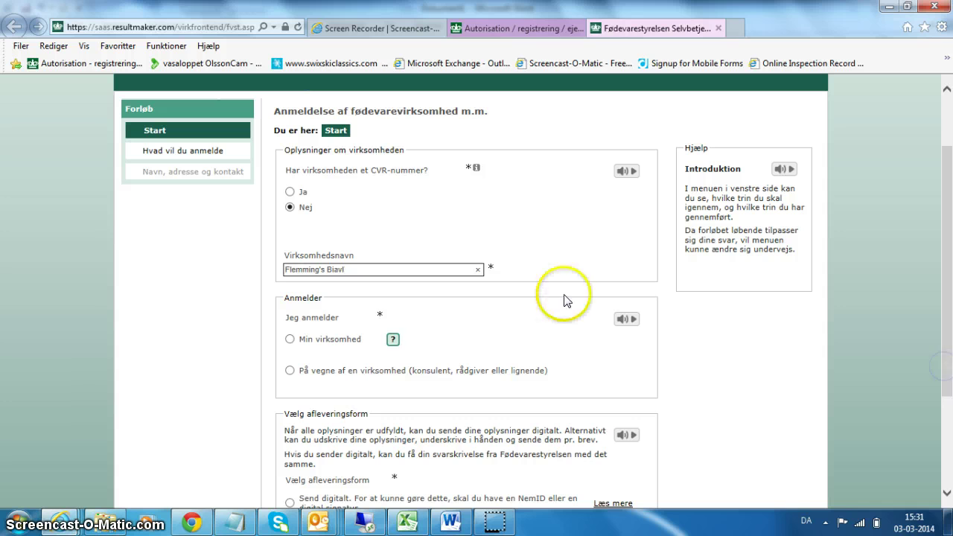
pyautogui.click(290, 341)
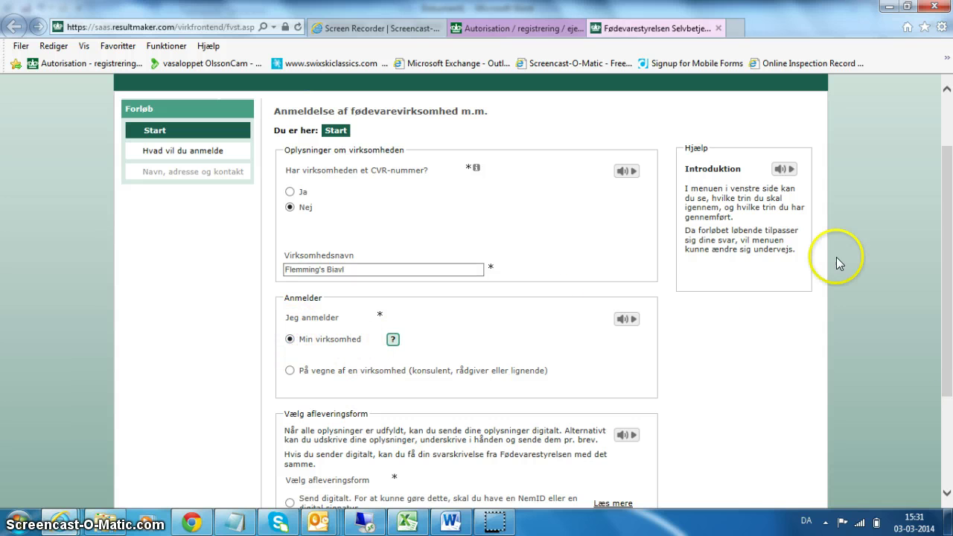
# Set delivery to 'Print, underskriv i hånden og send pr. brev' instead of digital submission
pyautogui.moveTo(951, 233); pyautogui.dragTo(944, 311)
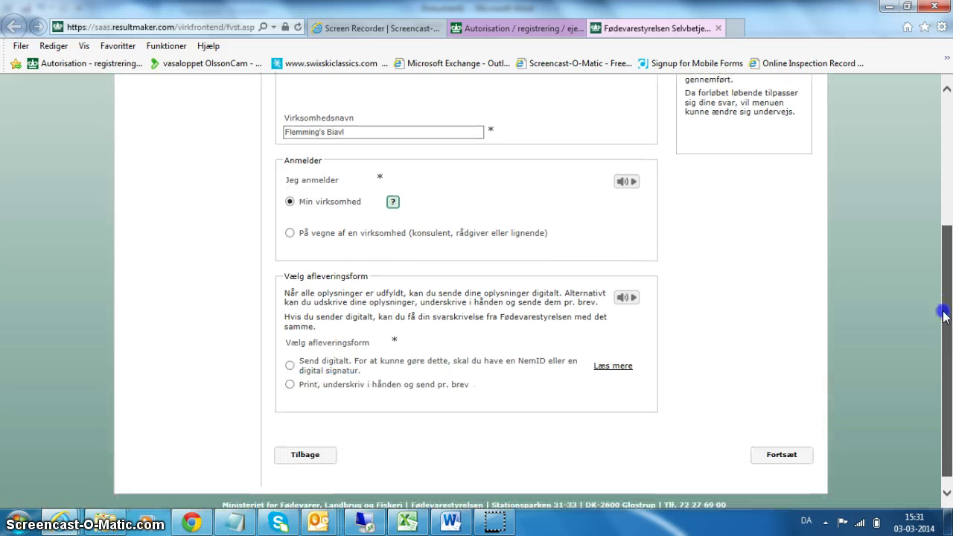
pyautogui.click(666, 370)
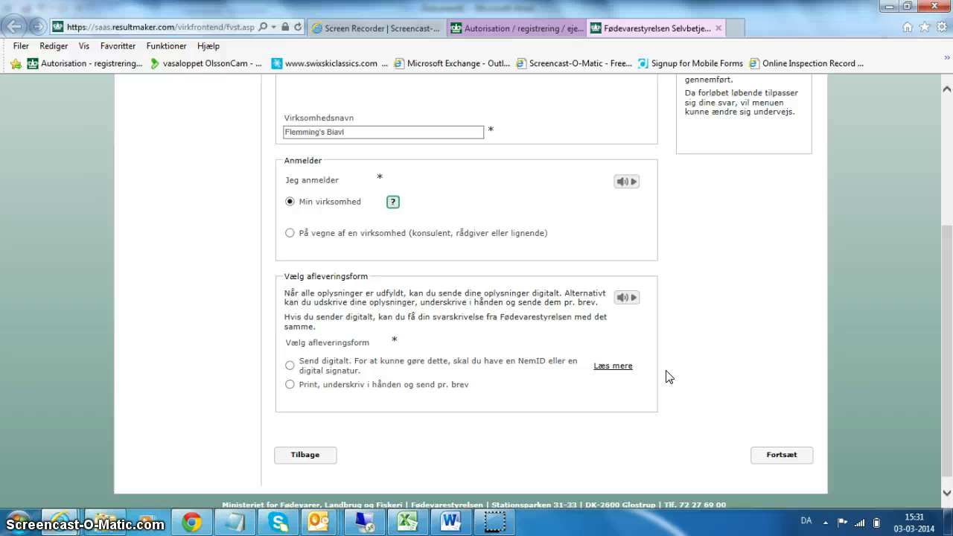
pyautogui.click(290, 366)
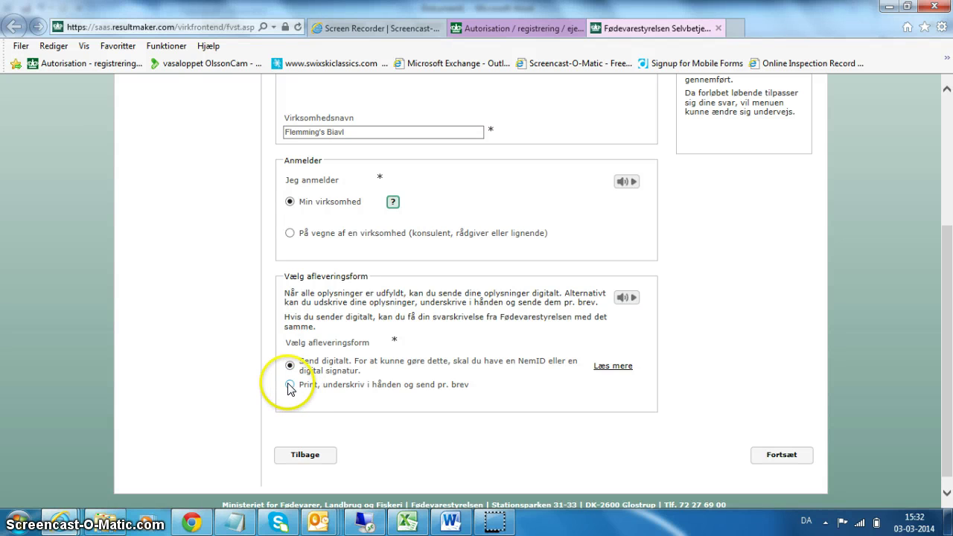
pyautogui.click(290, 385)
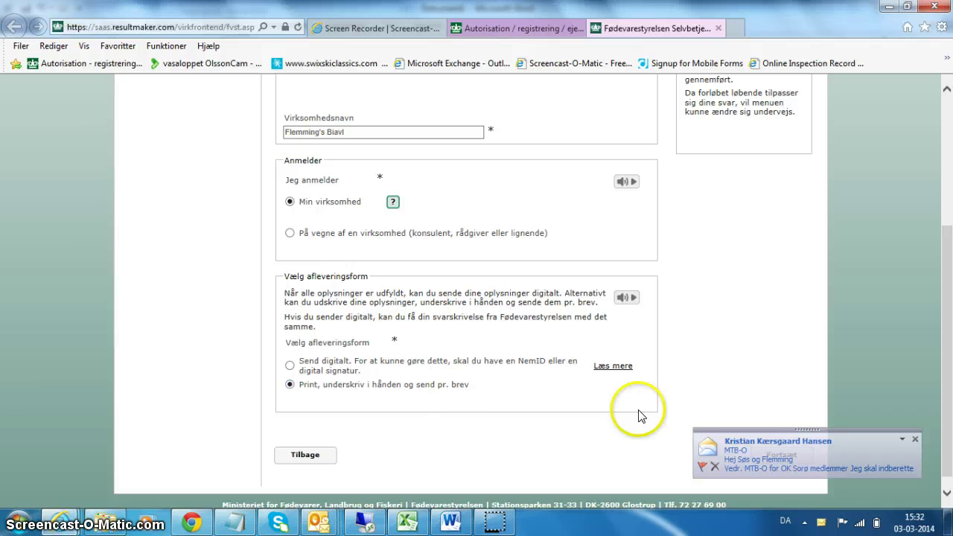
pyautogui.click(915, 440)
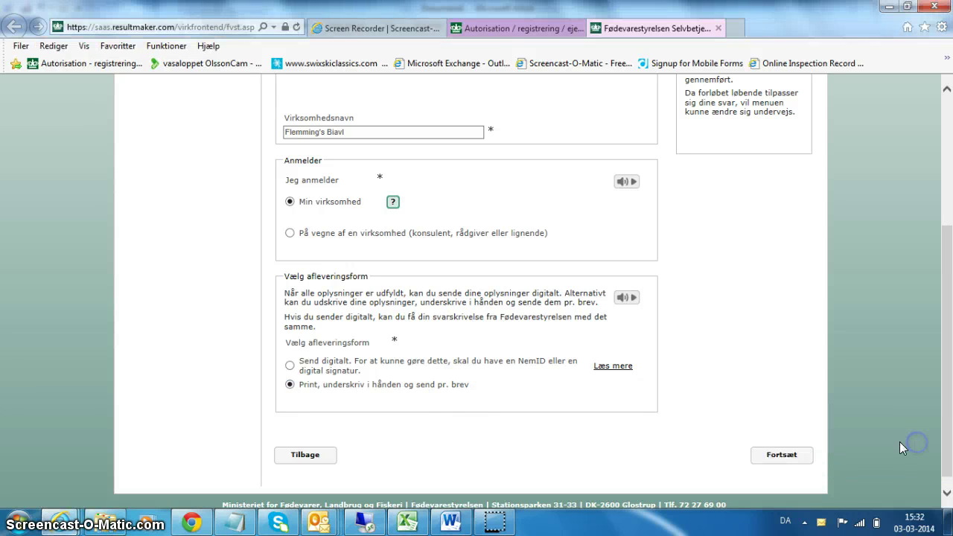
# Choose 'Jeg vil starte en ny virksomhed' with mainly ordinary consumers as customers, and continue
pyautogui.click(780, 457)
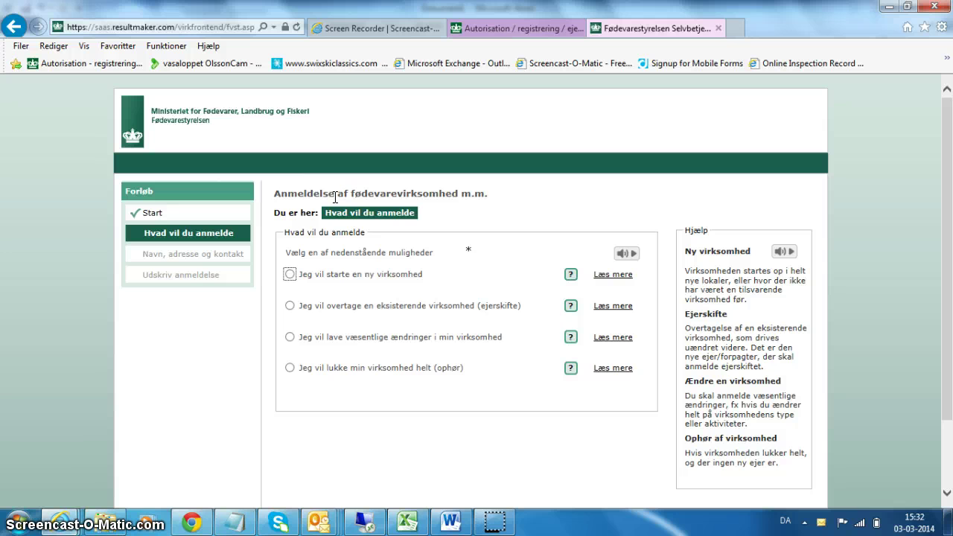
pyautogui.click(289, 274)
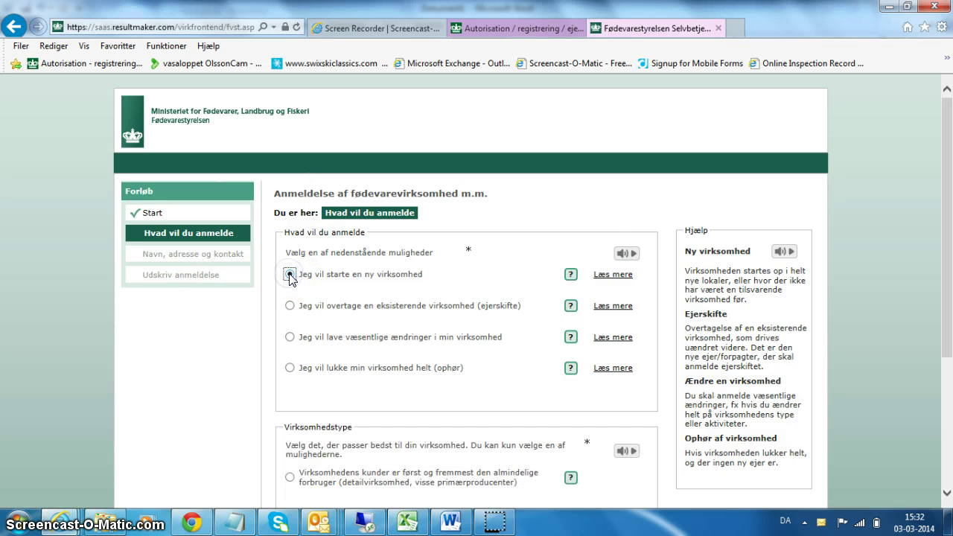
pyautogui.moveTo(946, 229); pyautogui.dragTo(947, 311)
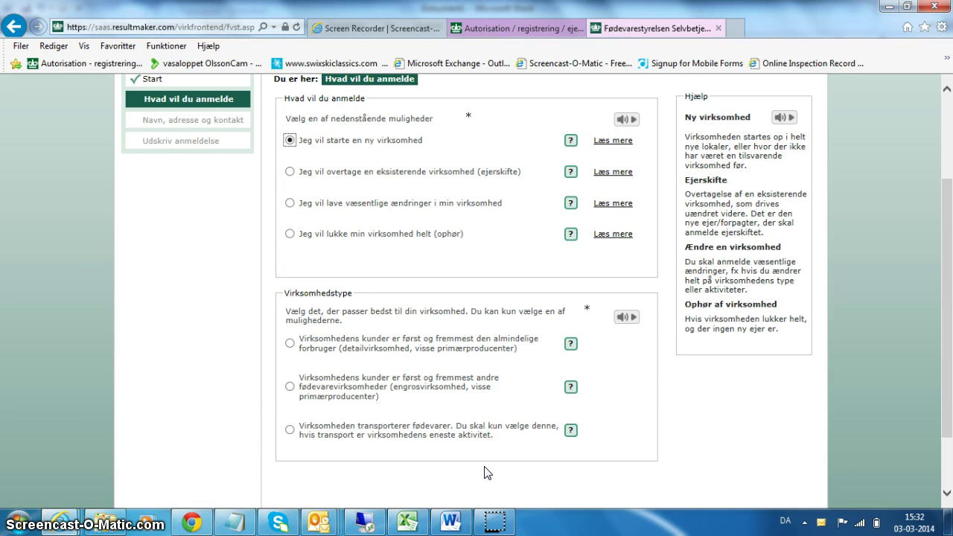
pyautogui.click(290, 343)
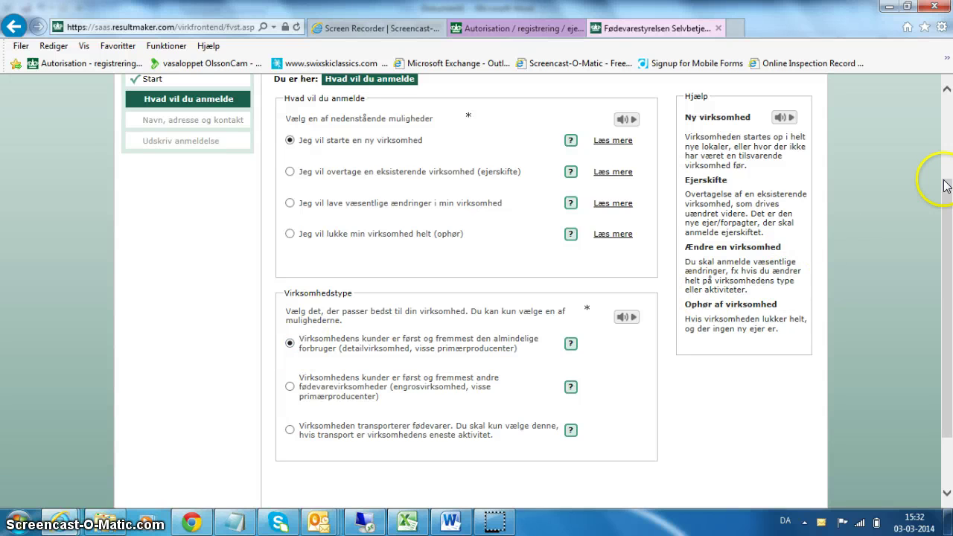
pyautogui.moveTo(944, 195); pyautogui.dragTo(947, 251)
pyautogui.click(781, 443)
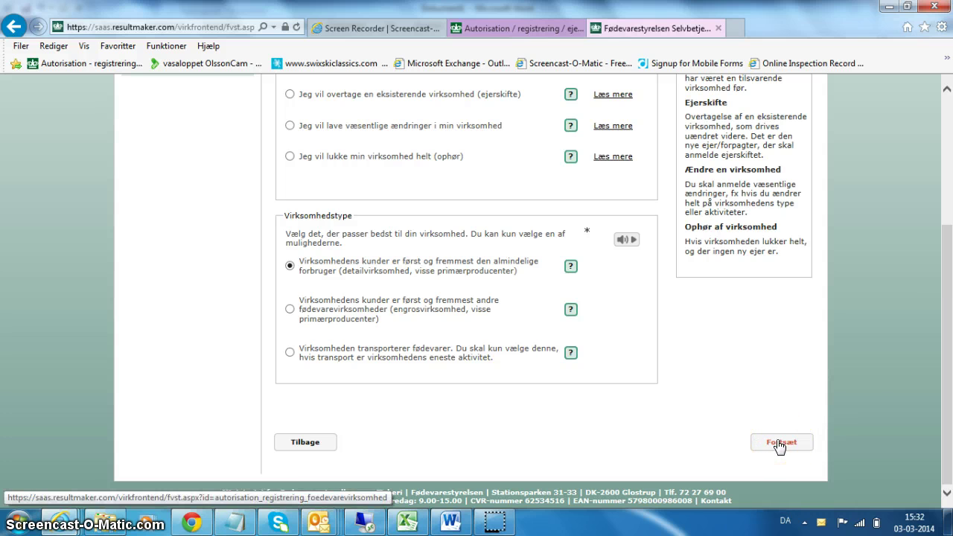
pyautogui.click(780, 444)
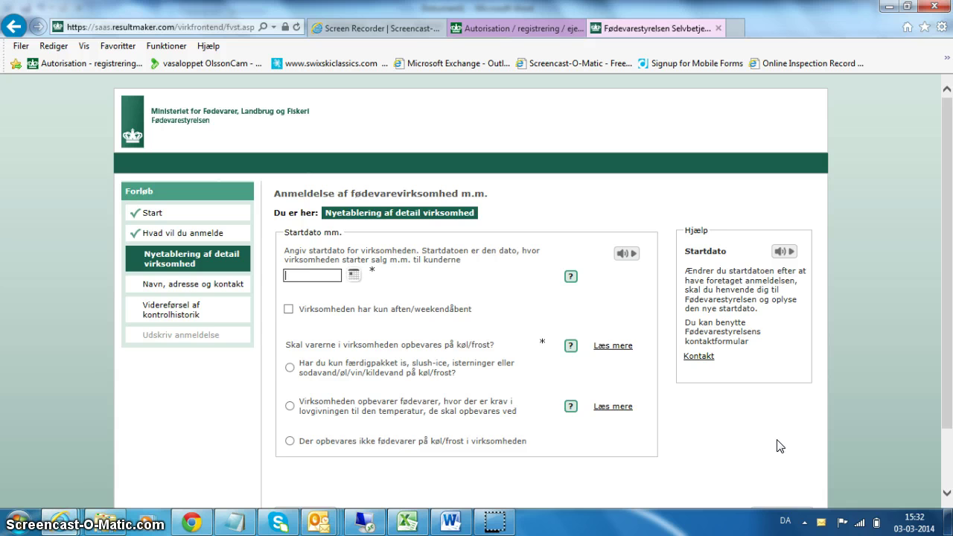
# Set the start date to 03-03-2014 and state no food is kept chilled or frozen
pyautogui.click(354, 275)
pyautogui.click(320, 348)
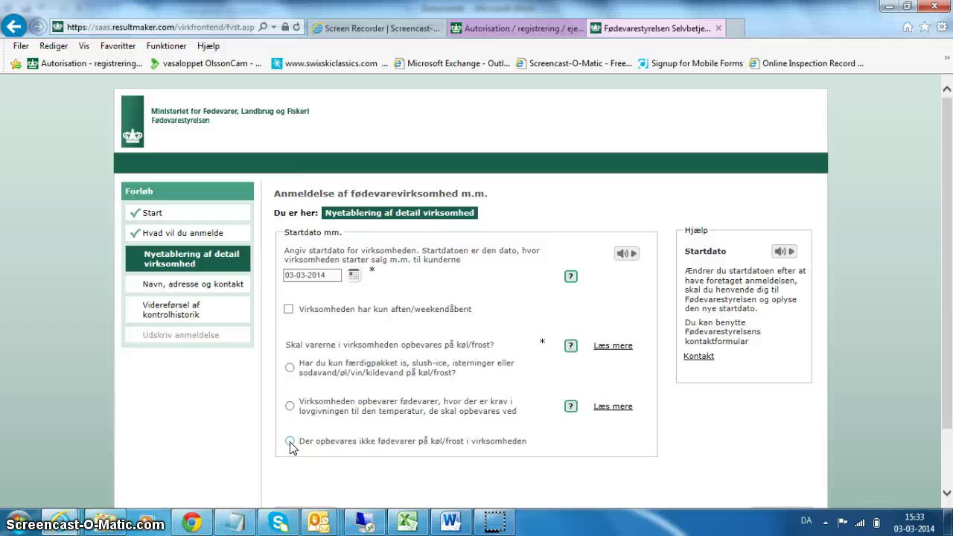
pyautogui.click(290, 442)
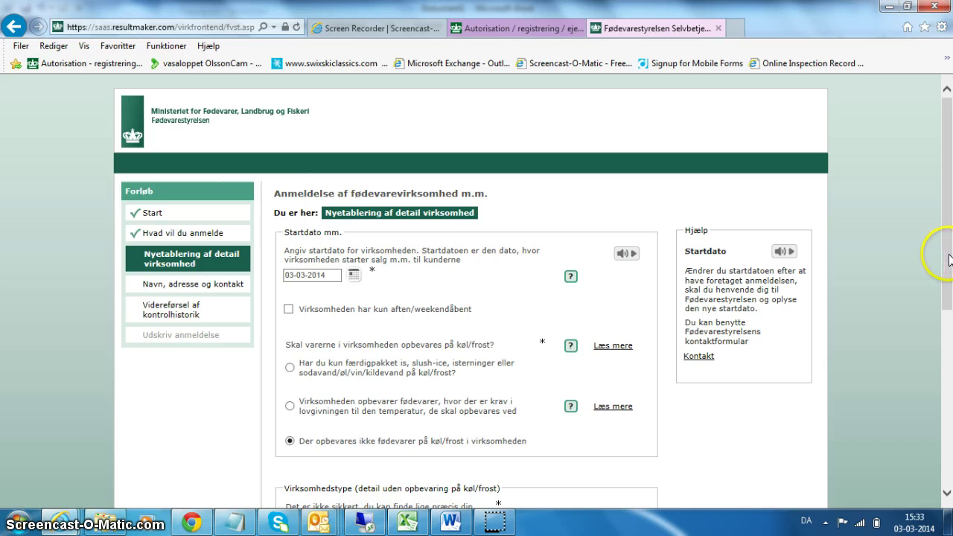
# Select Biavler as the business type and continue to the contact step
pyautogui.moveTo(947, 259); pyautogui.dragTo(940, 417)
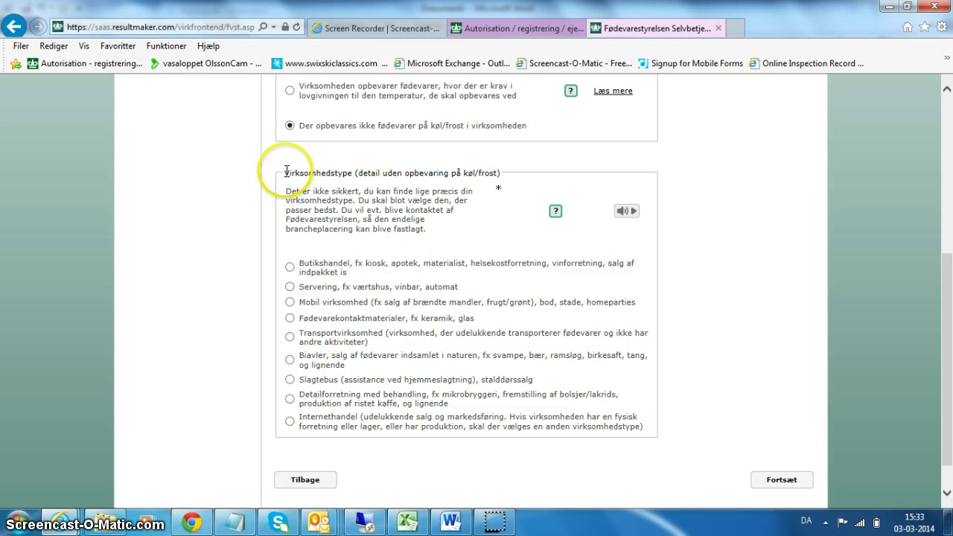
pyautogui.moveTo(286, 172); pyautogui.dragTo(355, 173)
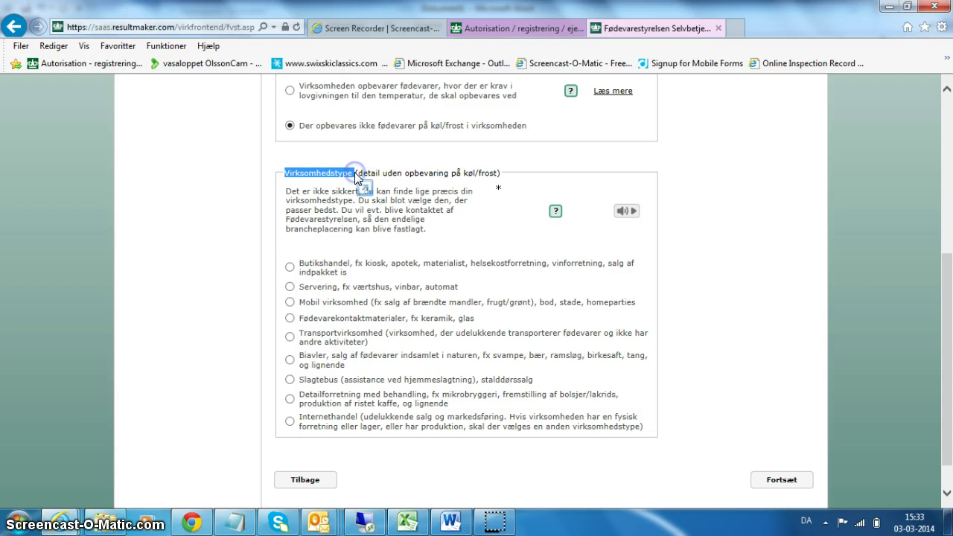
pyautogui.click(289, 360)
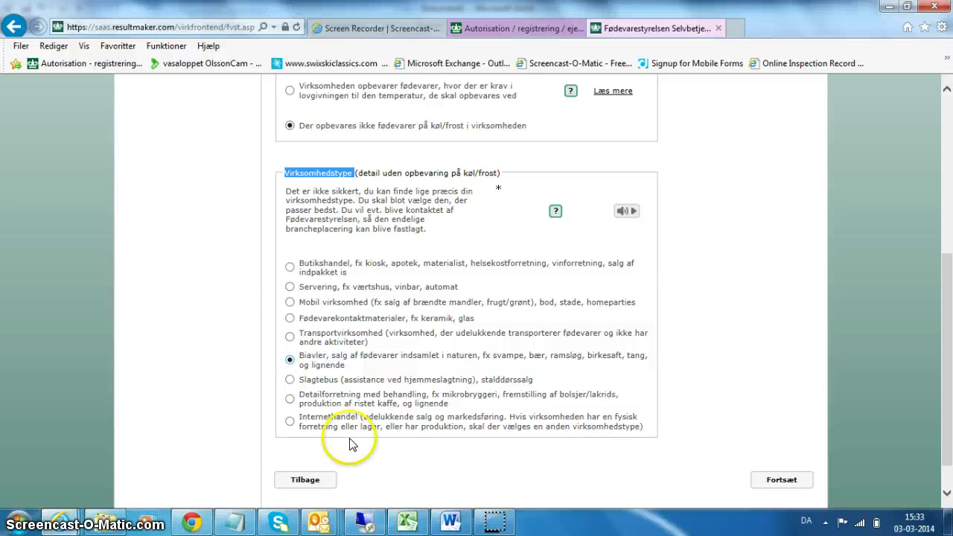
pyautogui.click(790, 482)
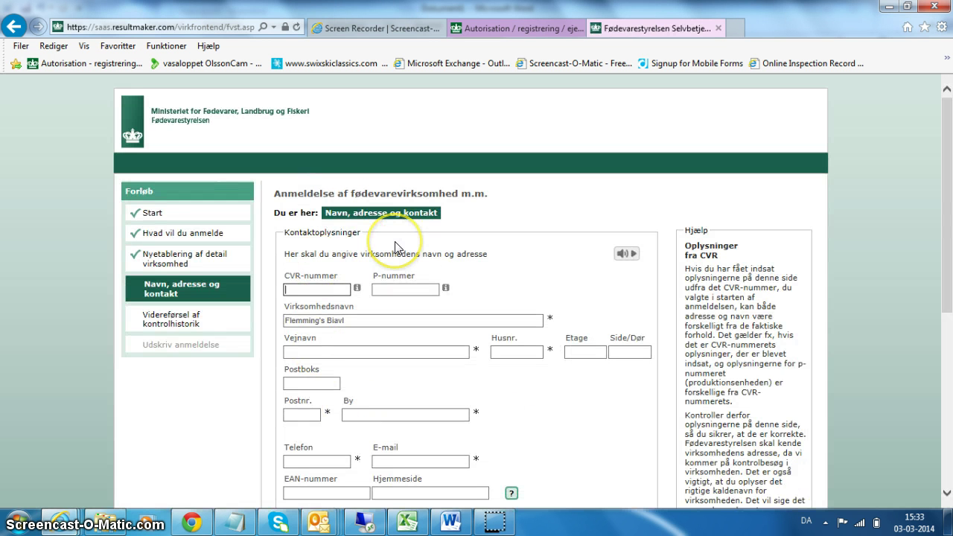
# Enter the business's street name, house number, postcode and town
pyautogui.moveTo(947, 222); pyautogui.dragTo(947, 251)
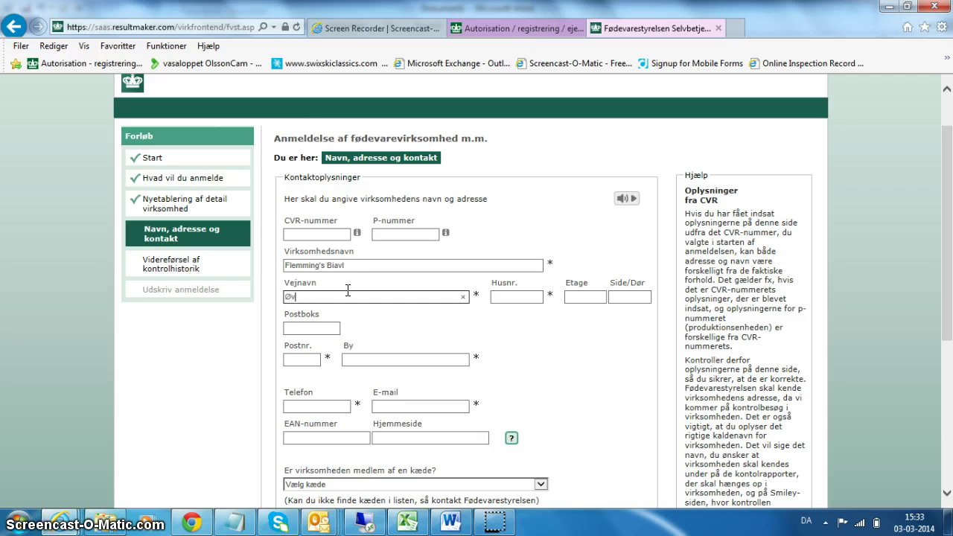
pyautogui.write('ej')
pyautogui.click(503, 294)
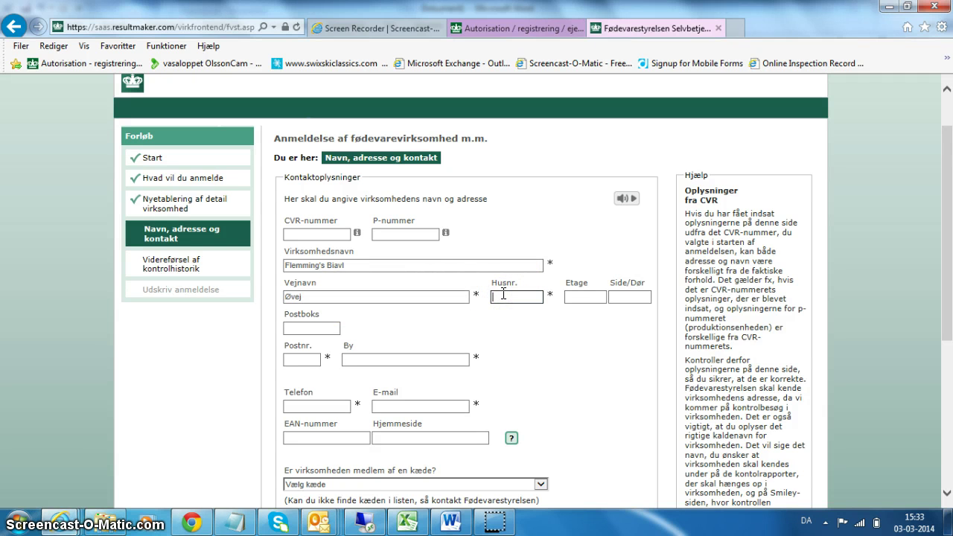
pyautogui.write('22')
pyautogui.click(305, 359)
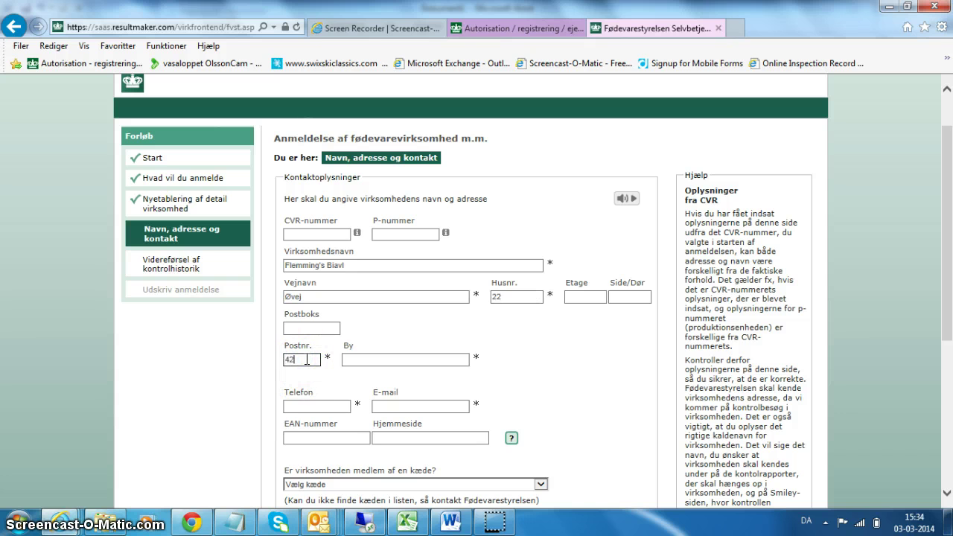
pyautogui.write('4200')
pyautogui.click(366, 359)
pyautogui.write('Honning')
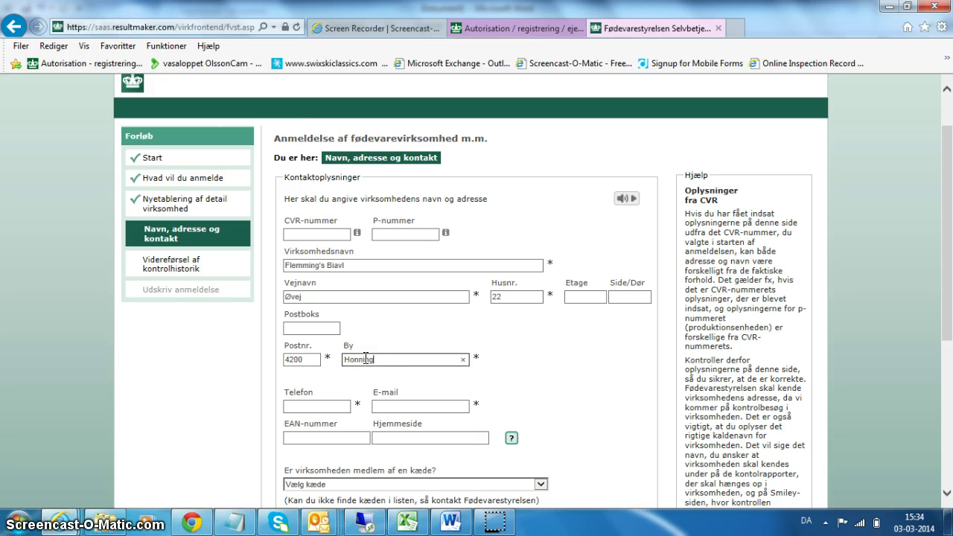
pyautogui.write('by')
# Fill in the business phone number and e-mail address
pyautogui.click(303, 406)
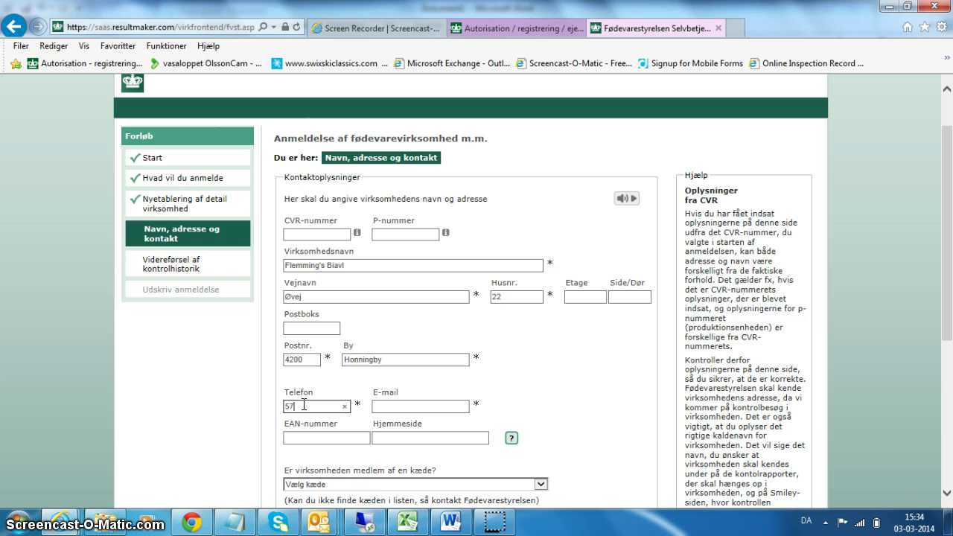
pyautogui.write('57222222')
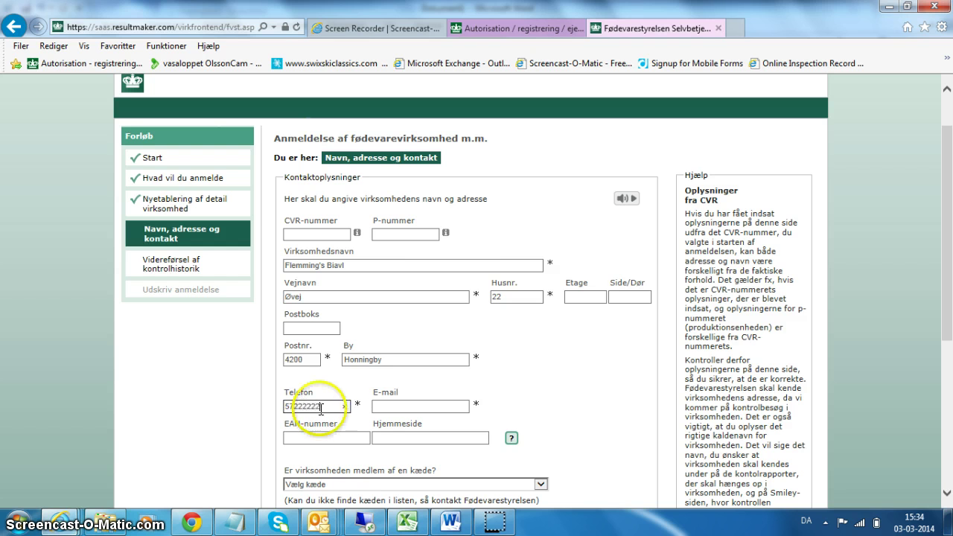
pyautogui.click(383, 406)
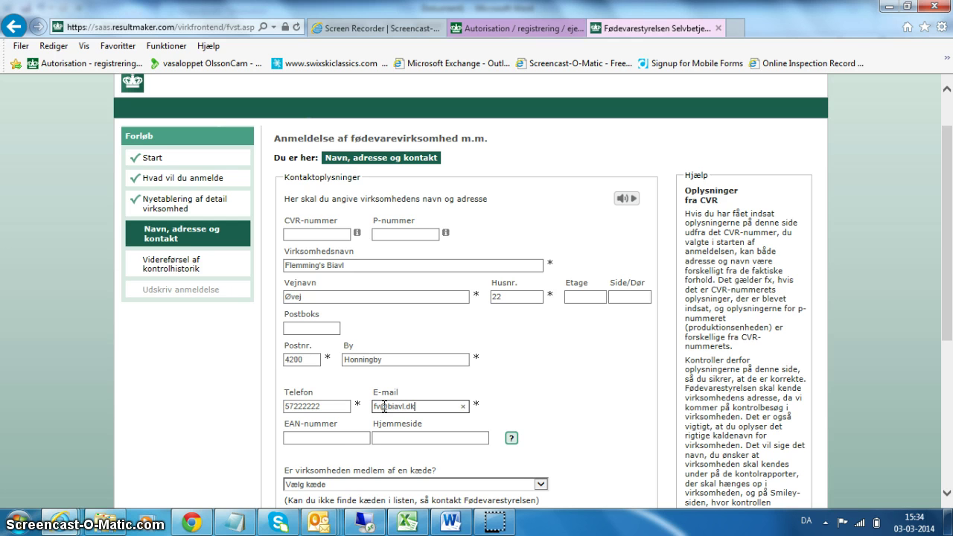
pyautogui.click(328, 439)
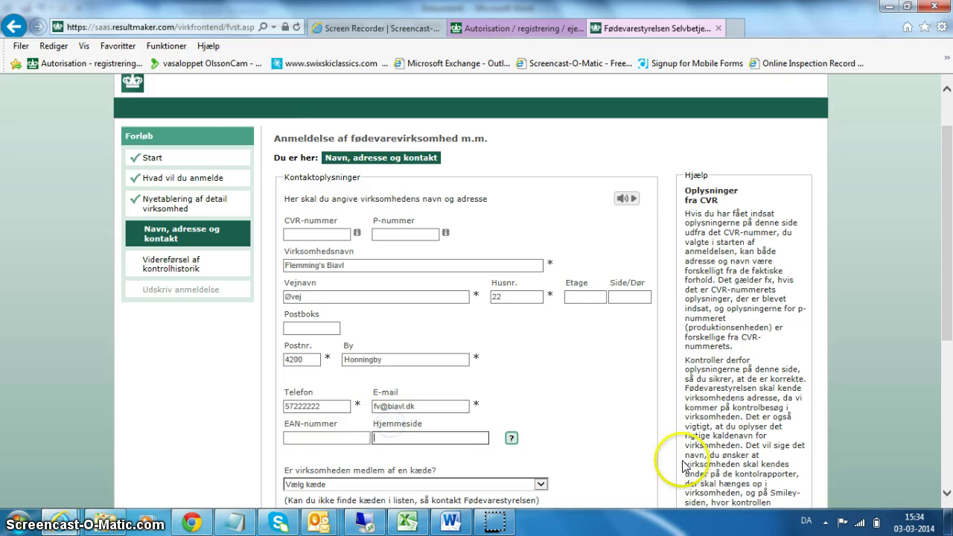
pyautogui.moveTo(947, 335); pyautogui.dragTo(949, 422)
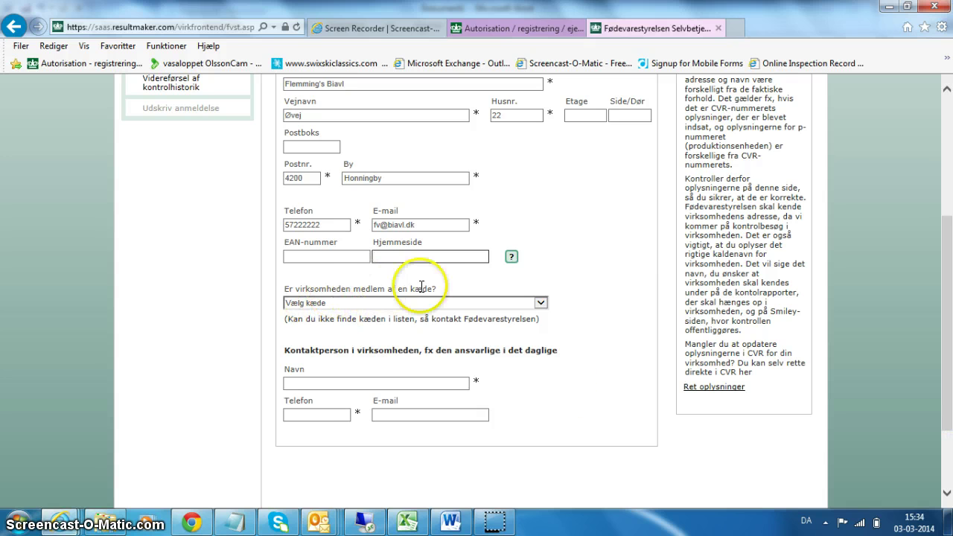
# Leave Vælg kæde empty and enter the contact person's full name
pyautogui.click(541, 303)
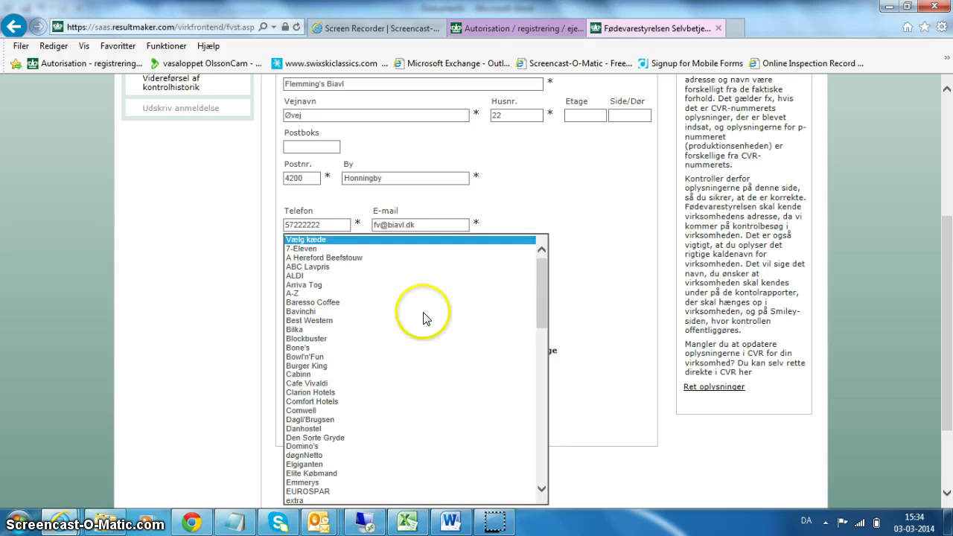
pyautogui.click(230, 301)
pyautogui.click(317, 383)
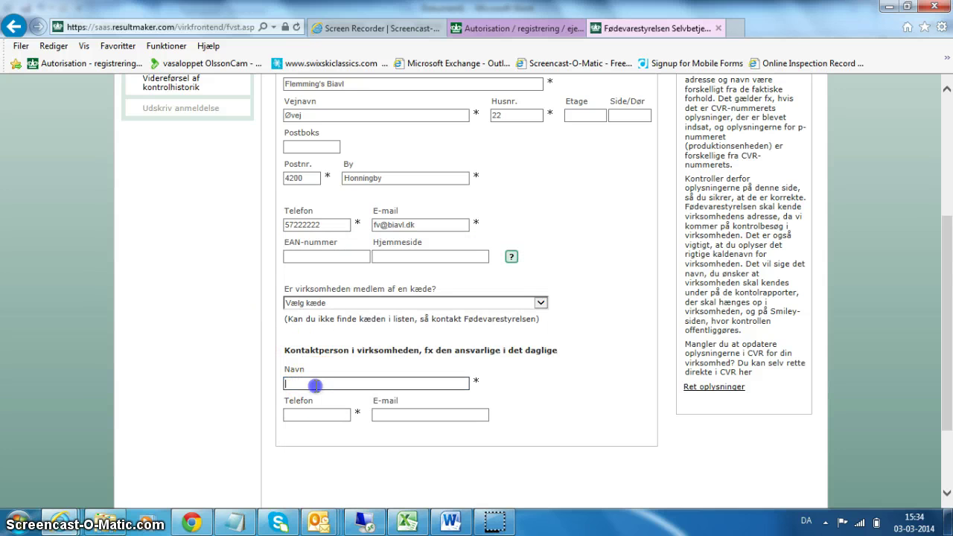
pyautogui.click(315, 345)
pyautogui.click(303, 380)
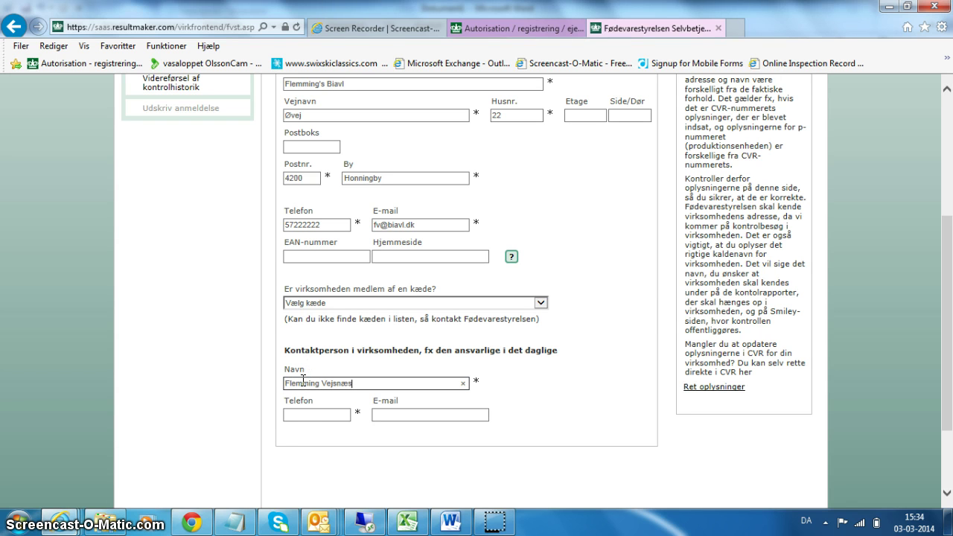
# Add the contact person's phone number and e-mail, then continue
pyautogui.click(317, 415)
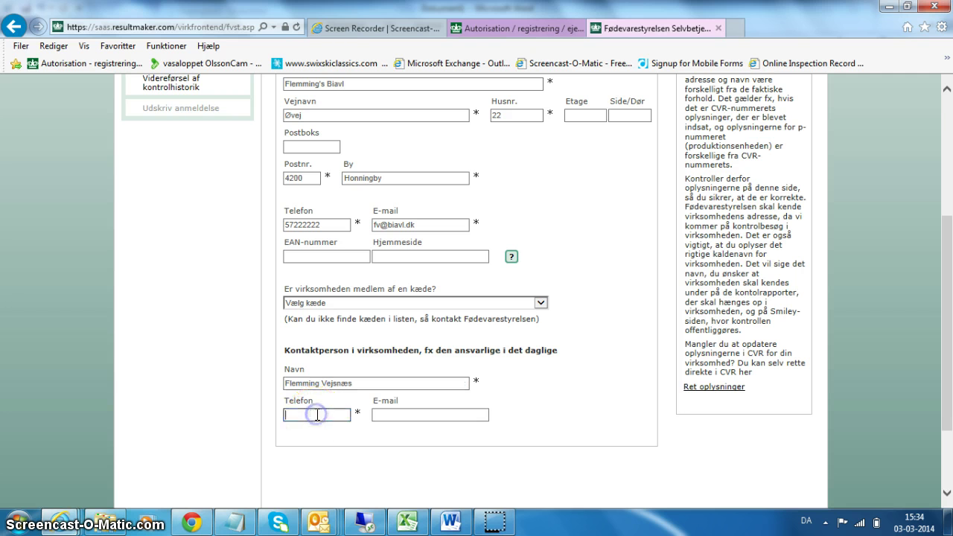
pyautogui.write('57222222')
pyautogui.click(388, 415)
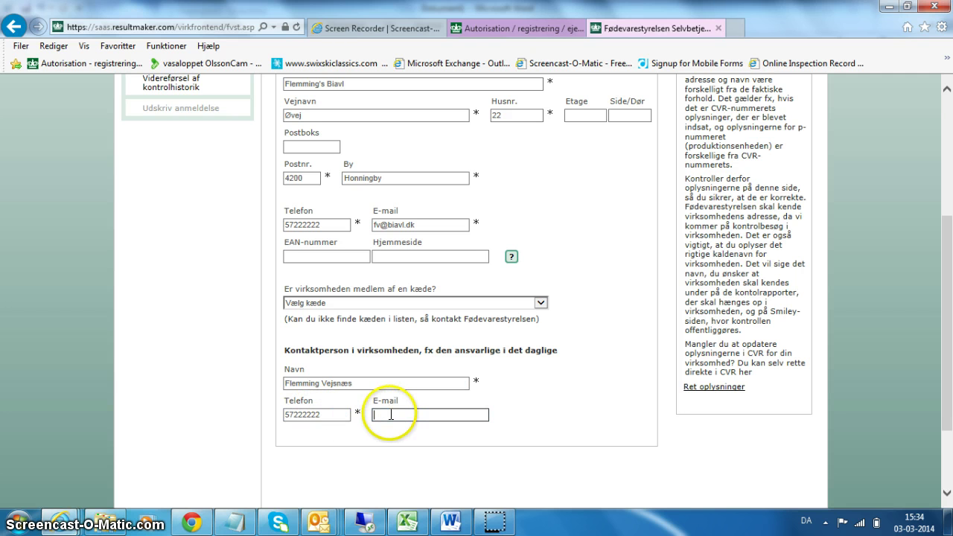
pyautogui.moveTo(943, 270); pyautogui.dragTo(945, 372)
pyautogui.click(778, 441)
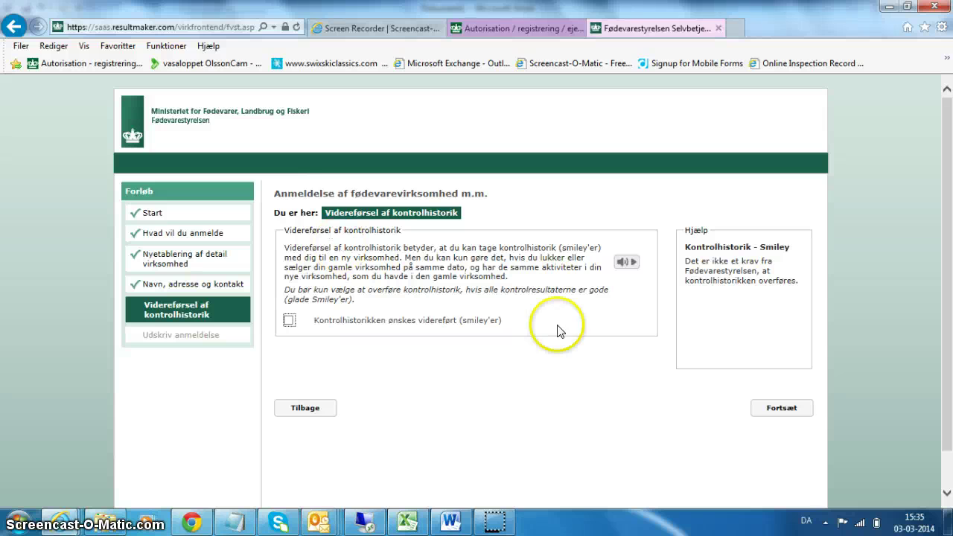
# Continue with 'Kontrolhistorikken ønskes videreført' left unticked
pyautogui.click(774, 413)
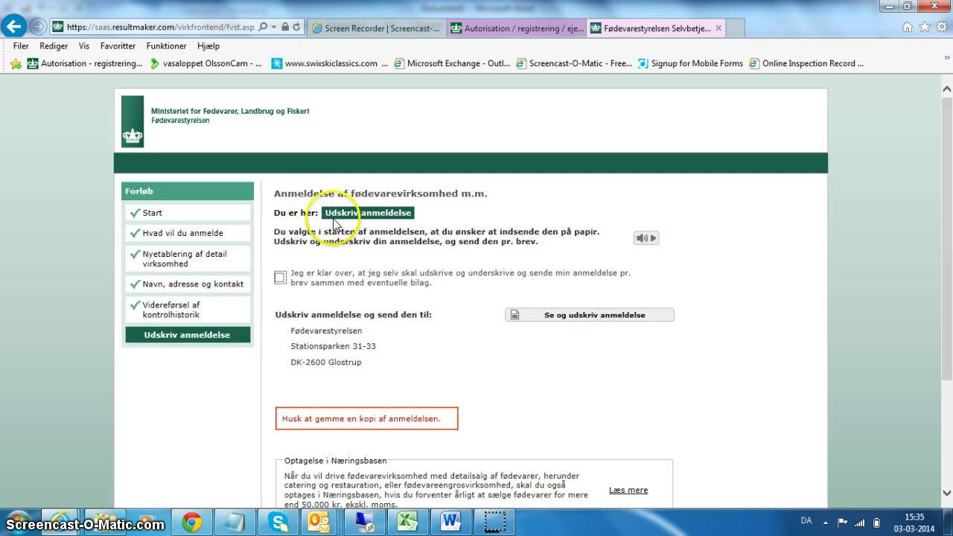
# Tick the 'Jeg er klar over…' acknowledgement and open 'Se og udskriv anmeldelse'
pyautogui.moveTo(275, 194); pyautogui.dragTo(485, 193)
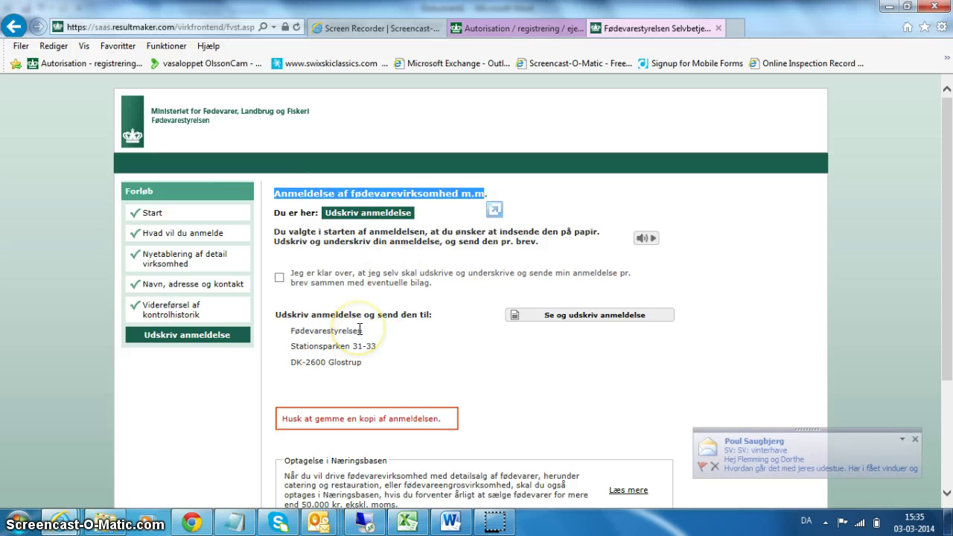
pyautogui.click(915, 439)
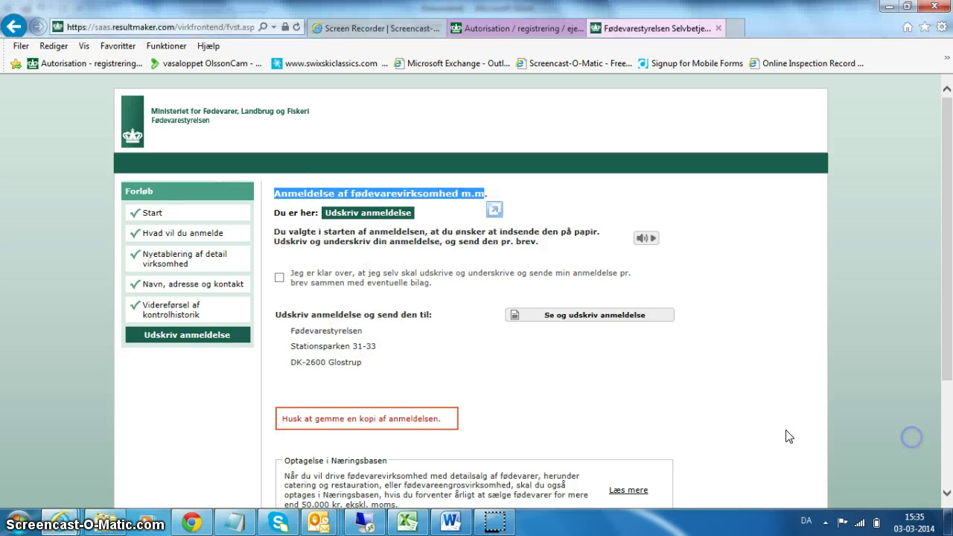
pyautogui.click(279, 279)
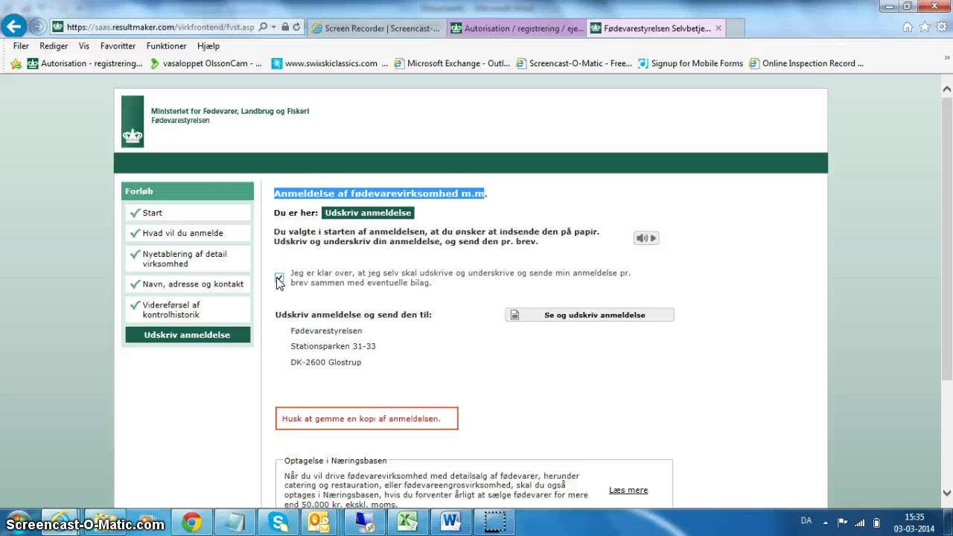
pyautogui.moveTo(376, 367); pyautogui.dragTo(298, 330)
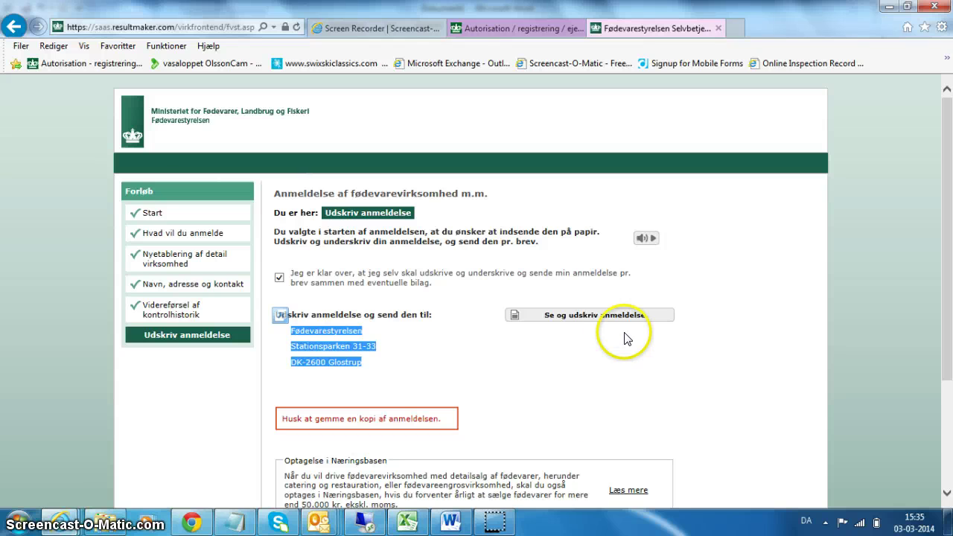
pyautogui.click(588, 316)
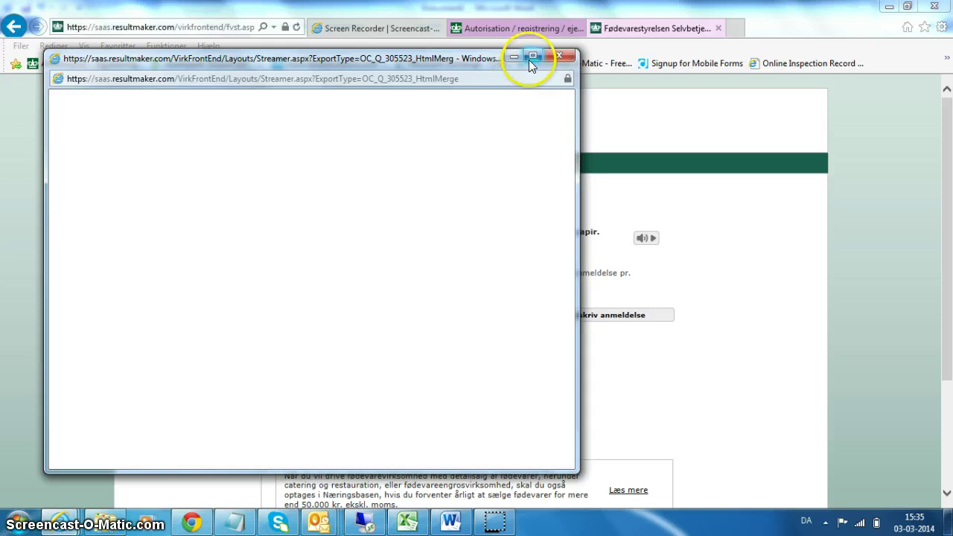
# Maximize the Streamer.aspx popup so the 3-page registration PDF loads full screen
pyautogui.click(532, 55)
pyautogui.click(654, 226)
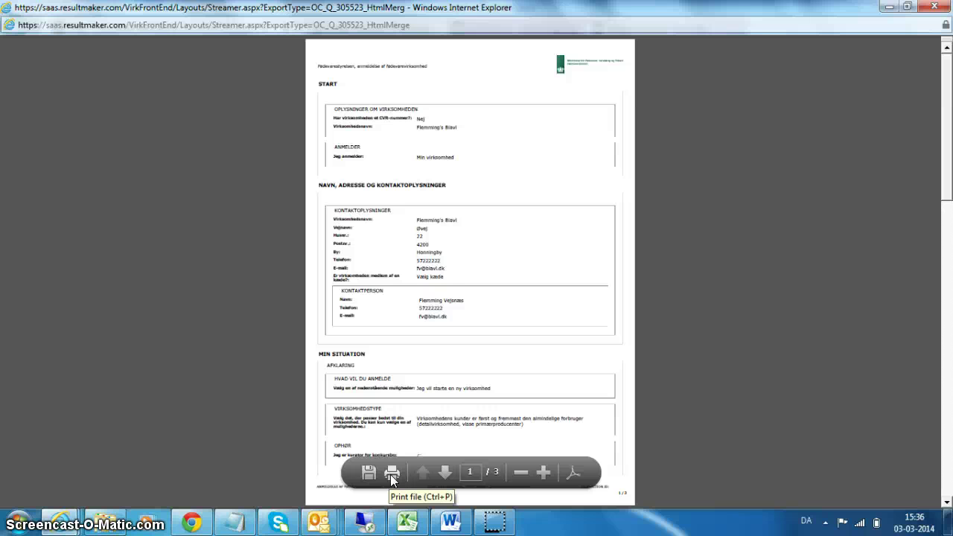
pyautogui.click(496, 523)
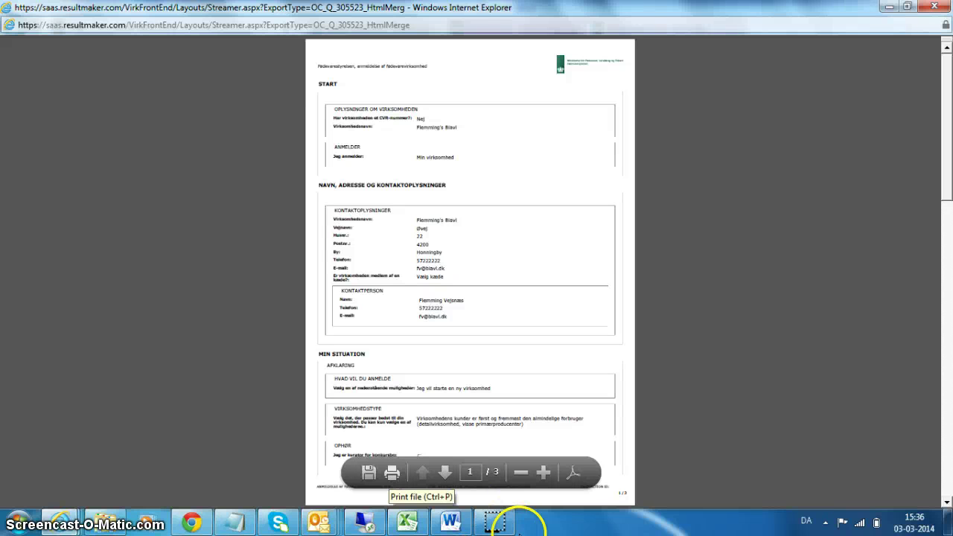